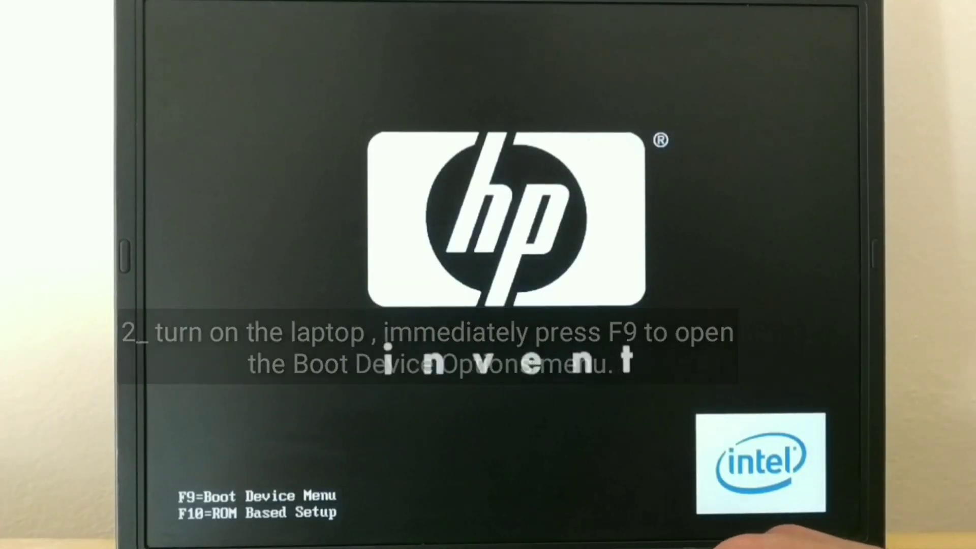
# Step: Boot from the USB Hard Disk via the F9 boot menu and launch Windows Setup
pyautogui.press('F9')
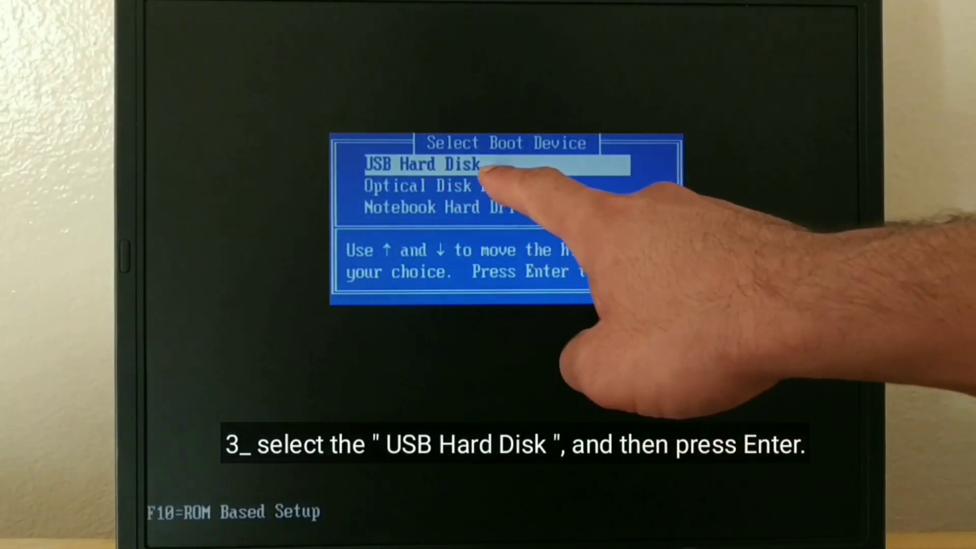
pyautogui.press('Return')
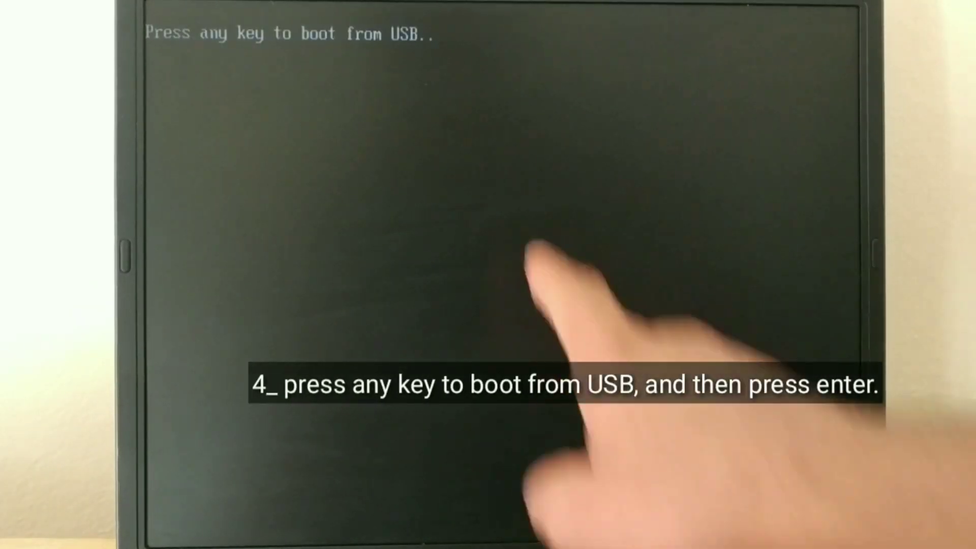
pyautogui.press('space')
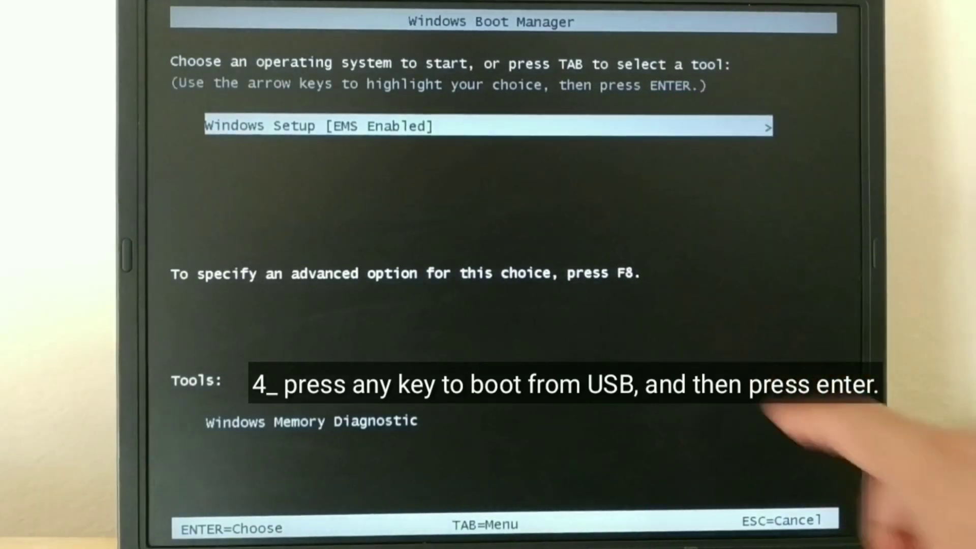
pyautogui.press('Return')
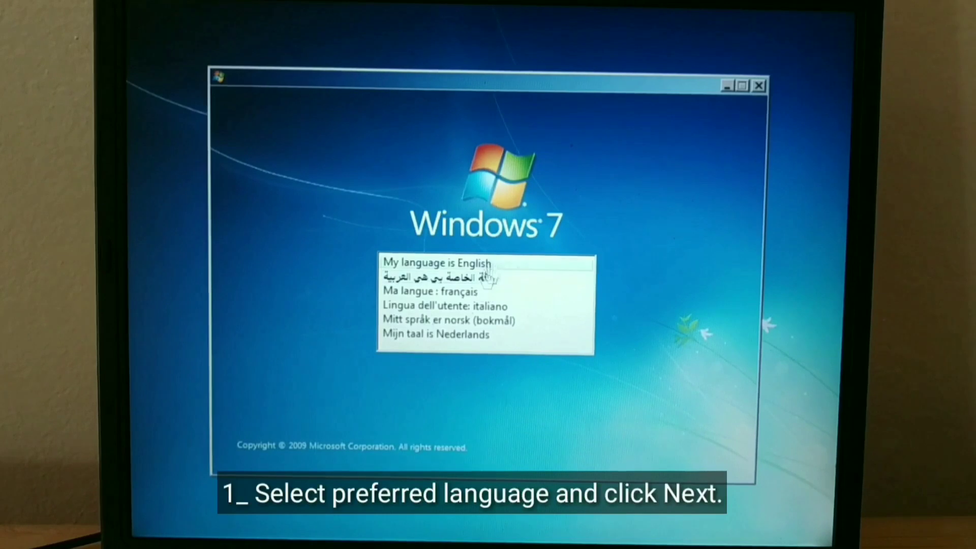
# Step: Choose English, accept regional preferences and start Install now to reach the edition list
pyautogui.click(485, 263)
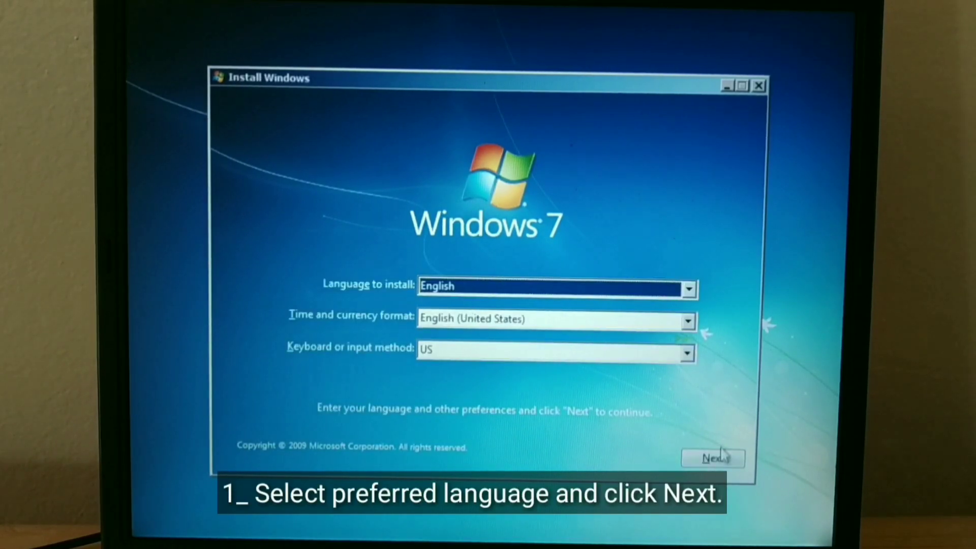
pyautogui.click(714, 459)
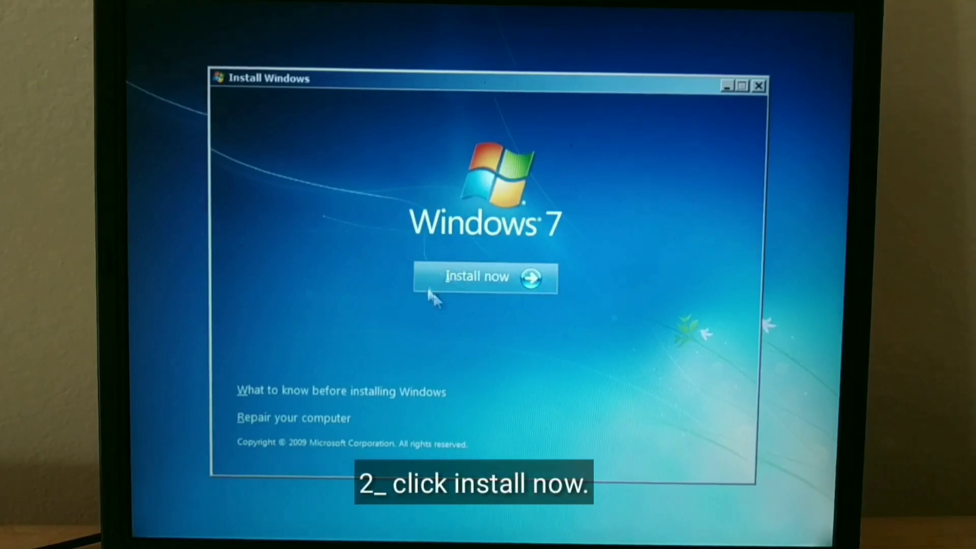
pyautogui.click(472, 278)
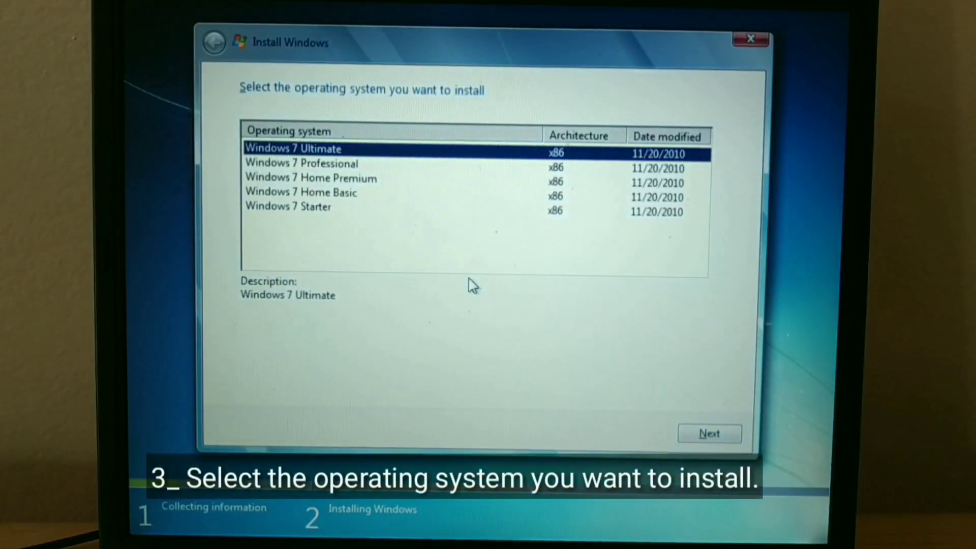
# Step: Select Windows 7 Professional and accept its license terms to reach the install-location list
pyautogui.click(576, 169)
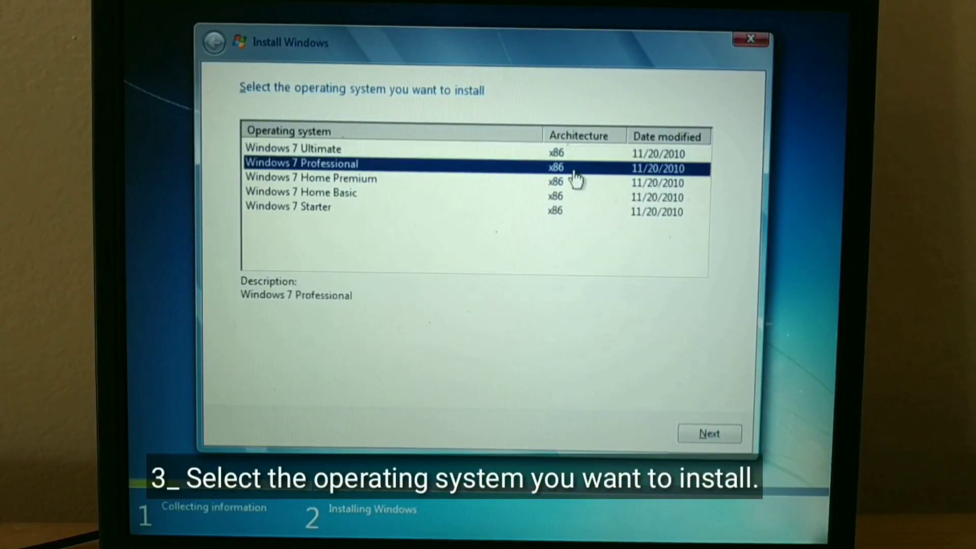
pyautogui.click(709, 433)
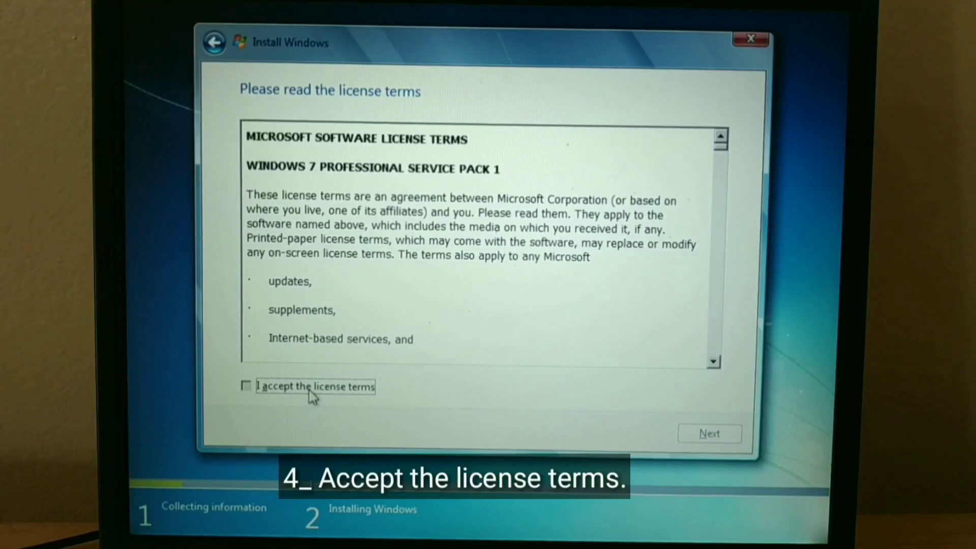
pyautogui.click(247, 387)
pyautogui.click(710, 434)
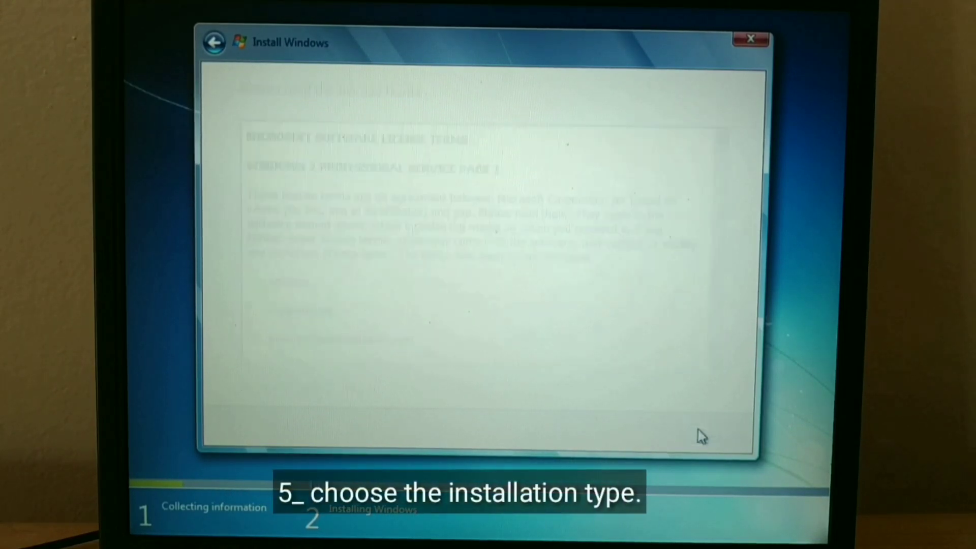
# Step: Choose Custom (advanced) and delete Disk 0's 100 MB System Reserved partition via Drive options
pyautogui.click(507, 257)
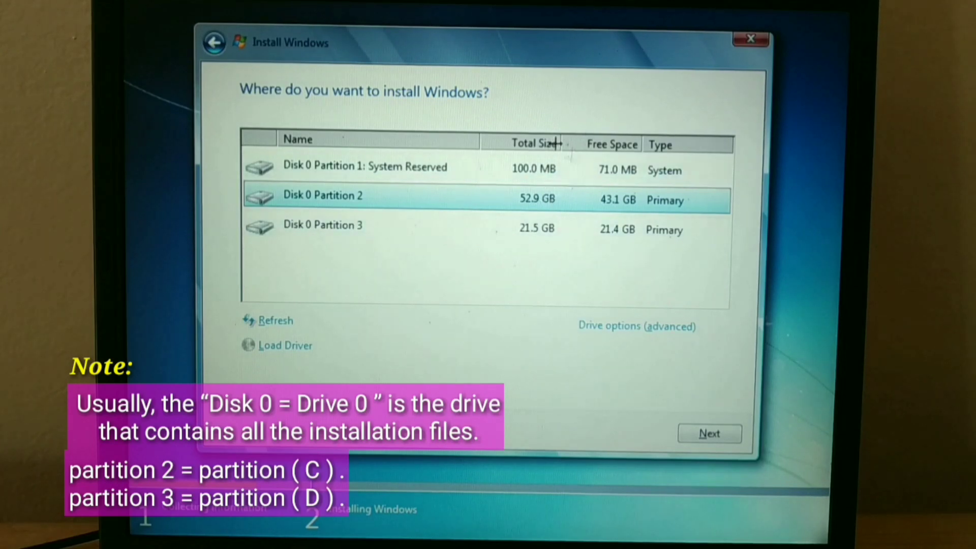
pyautogui.click(526, 170)
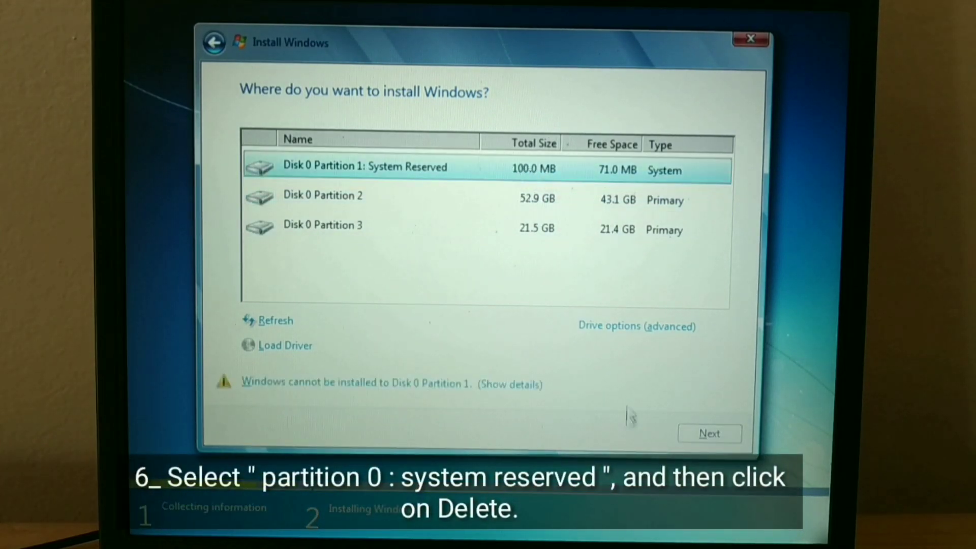
pyautogui.click(638, 326)
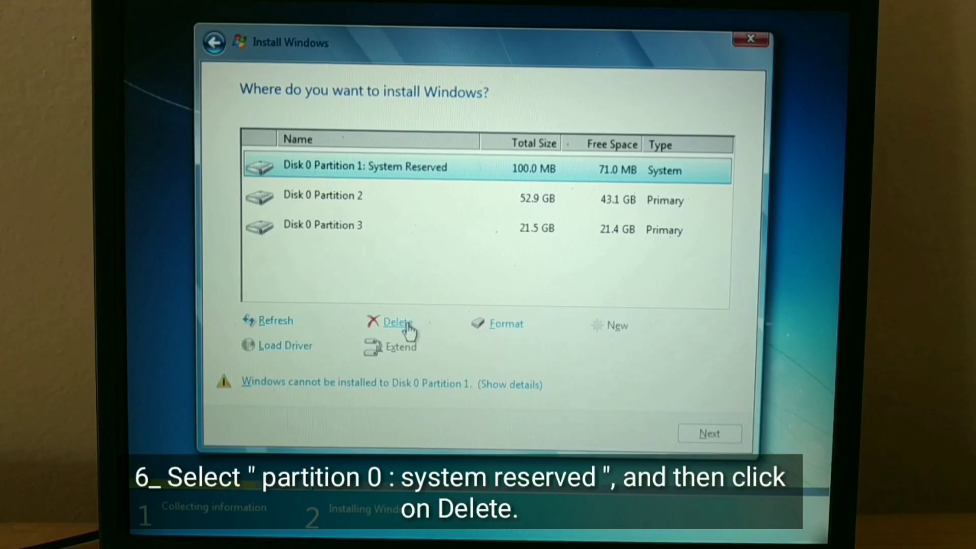
pyautogui.click(399, 323)
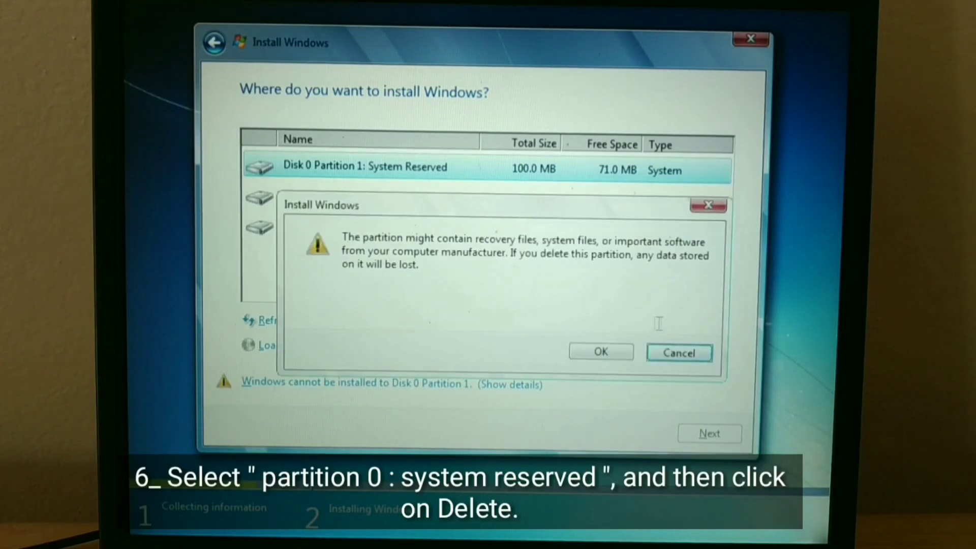
# Step: Confirm the deletion, then delete the old 52.9 GB Disk 0 Partition 1
pyautogui.click(601, 352)
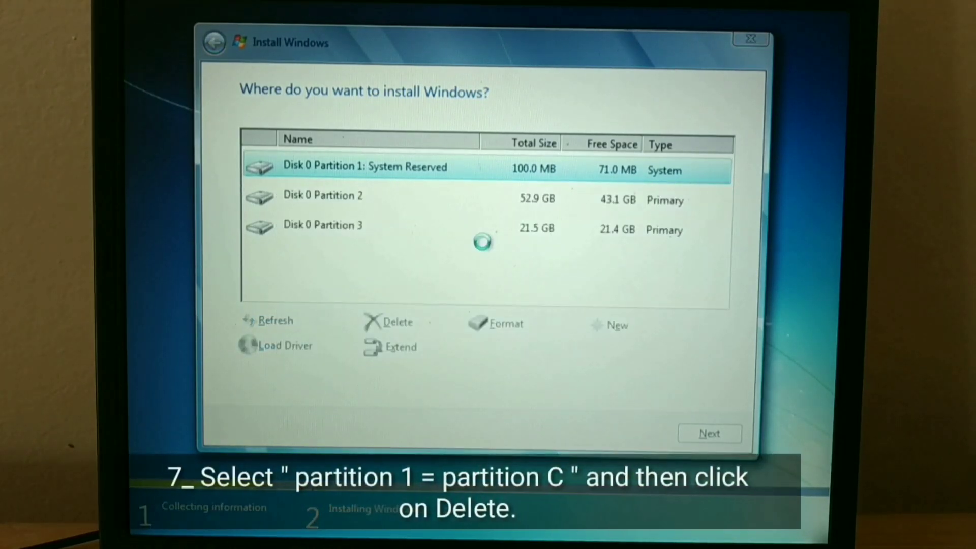
pyautogui.click(432, 197)
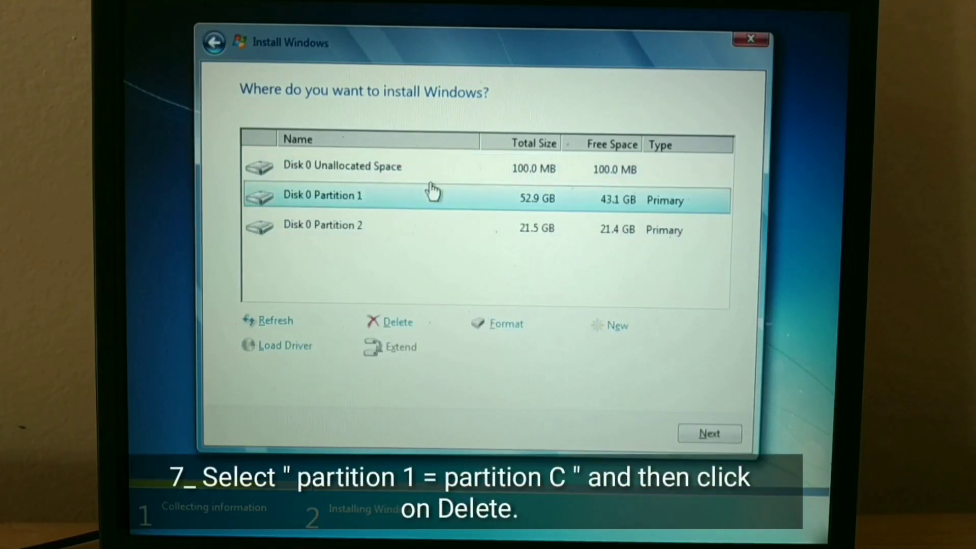
pyautogui.click(399, 323)
pyautogui.click(591, 352)
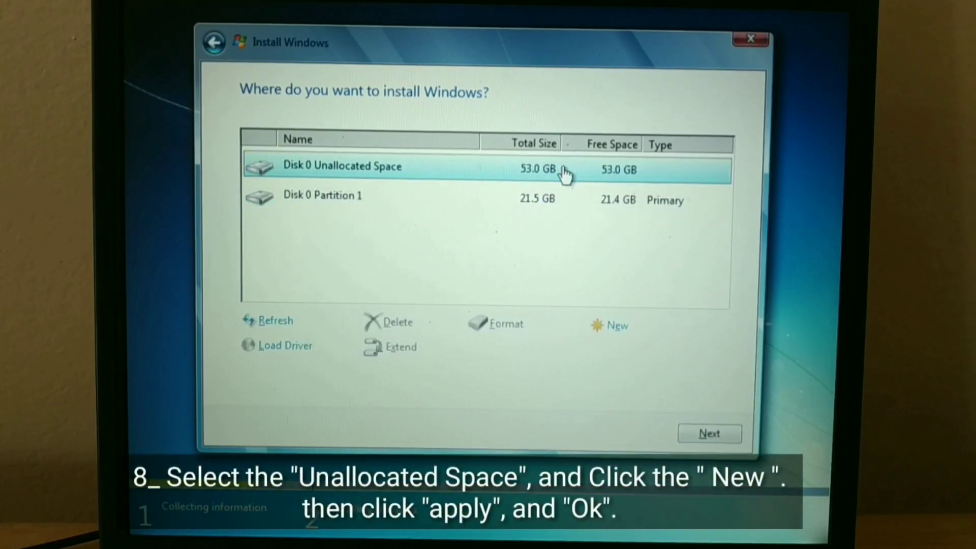
# Step: Create a new full-size partition from the unallocated space, accepting the extra system partition
pyautogui.click(611, 330)
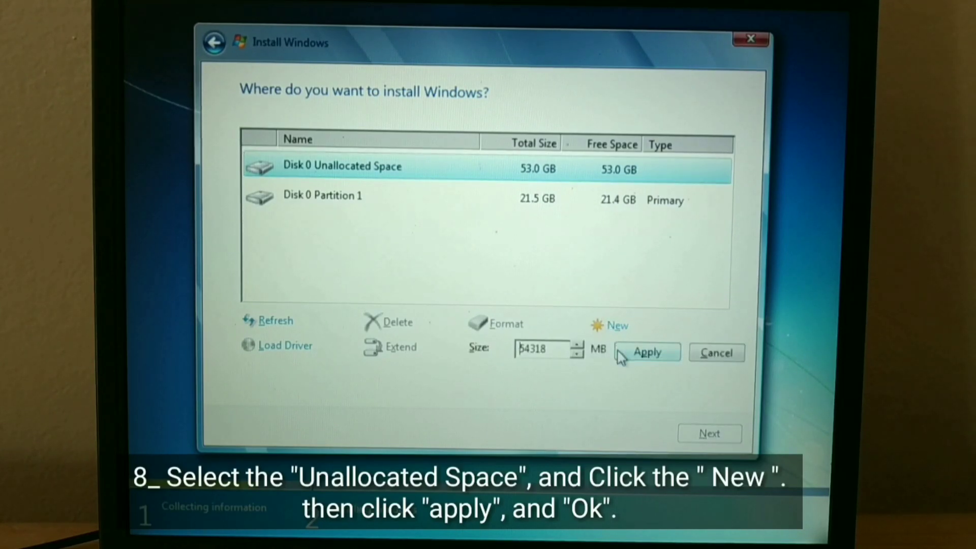
pyautogui.click(641, 352)
pyautogui.click(589, 355)
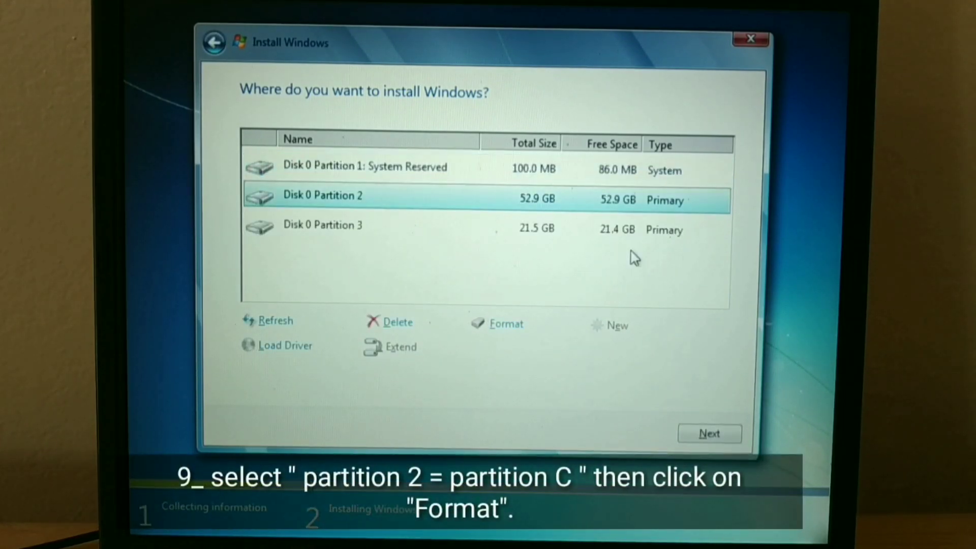
# Step: Format the new 52.9 GB Partition 2 and begin installing Windows onto it
pyautogui.click(613, 202)
pyautogui.click(504, 325)
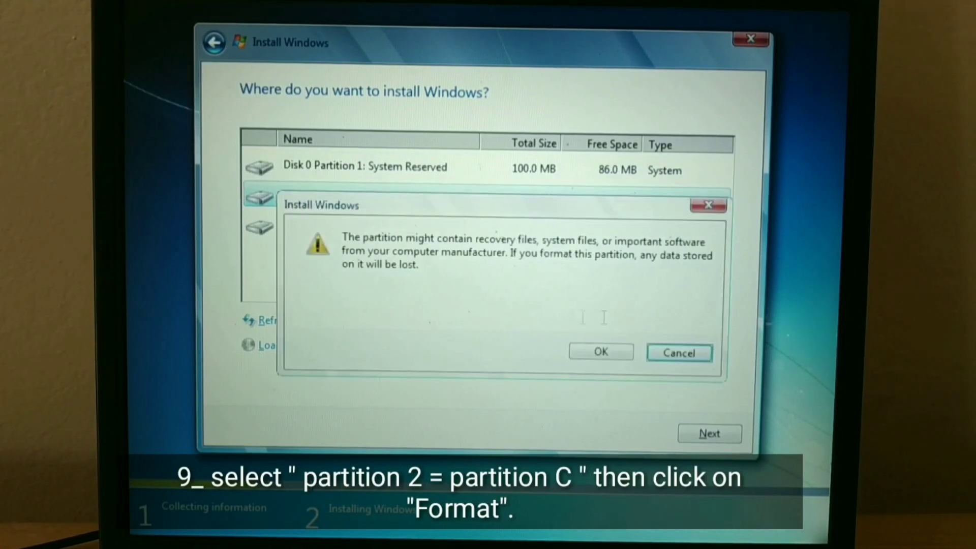
pyautogui.click(602, 353)
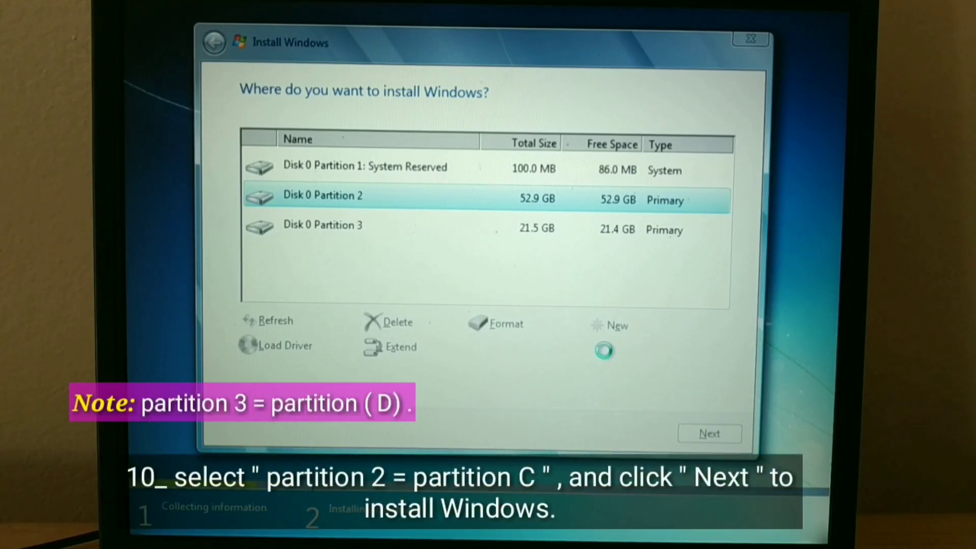
pyautogui.click(721, 435)
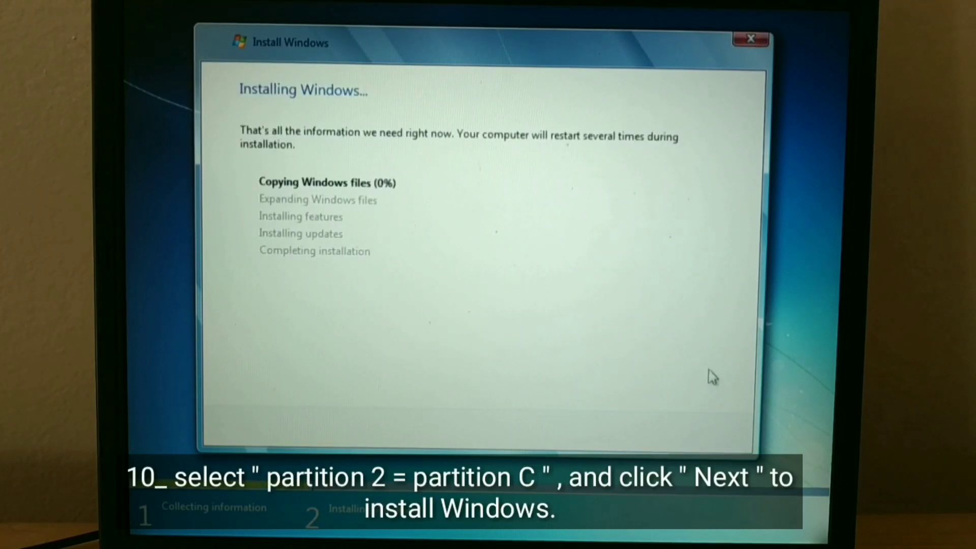